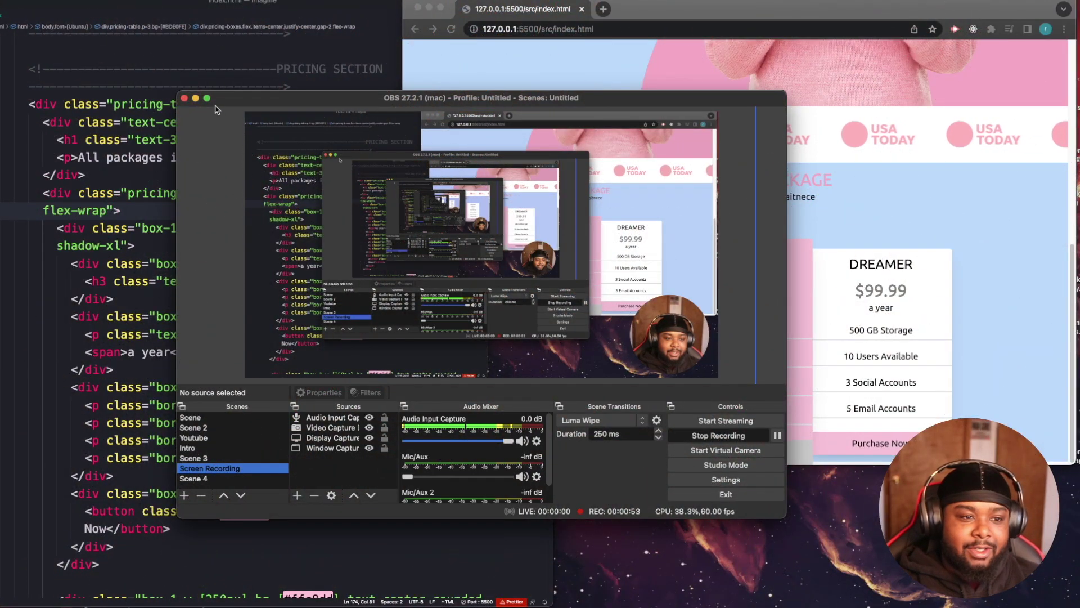
# Minimize the OBS Studio window to reveal the editor and the pricing page.
pyautogui.click(195, 98)
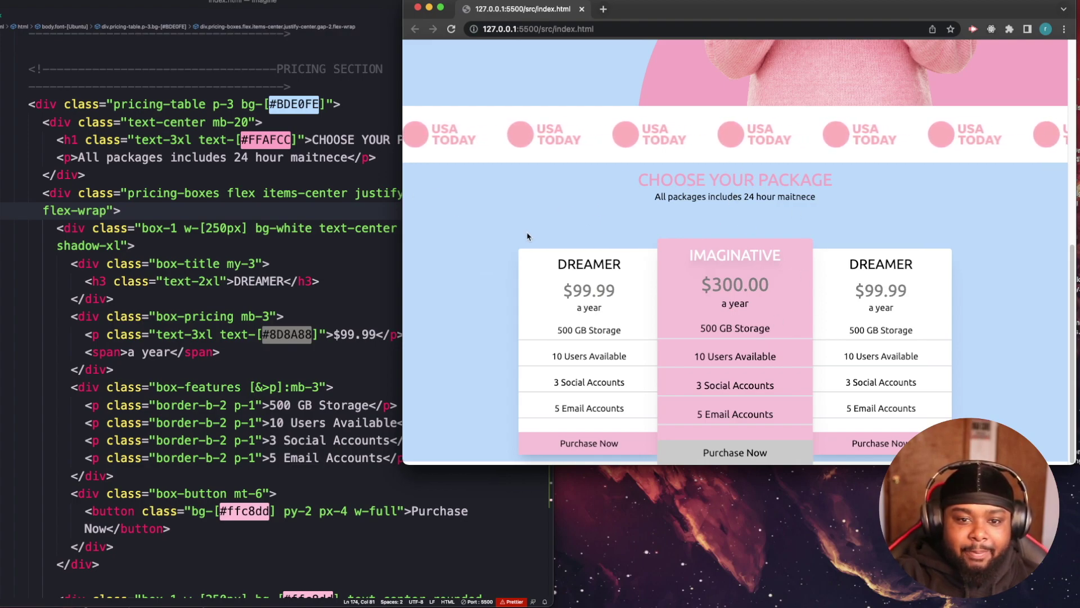
pyautogui.scroll(3, 554, 235)
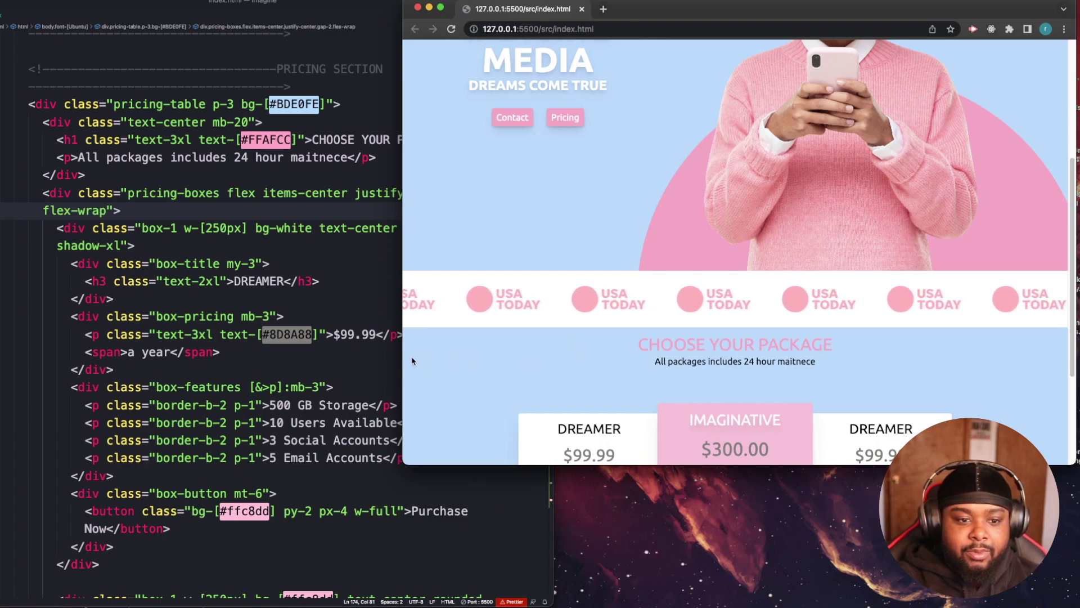
# Shrink Chrome to a phone-like width so the Dreamer card shows alone.
pyautogui.moveTo(402, 361); pyautogui.dragTo(816, 353)
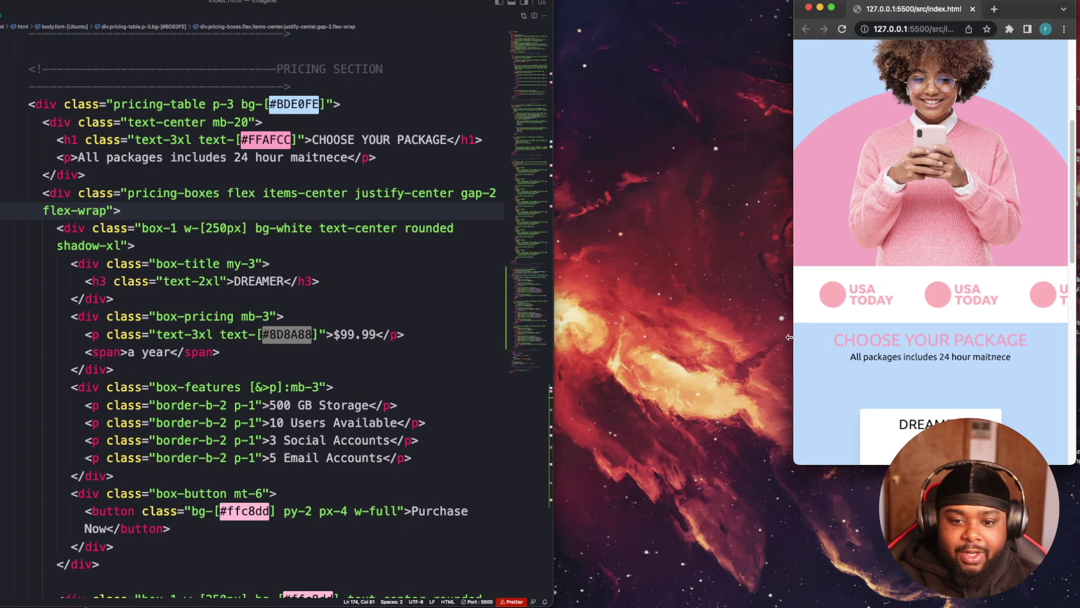
pyautogui.moveTo(790, 338); pyautogui.dragTo(794, 339)
pyautogui.scroll(-5, 902, 333)
pyautogui.scroll(-5, 901, 333)
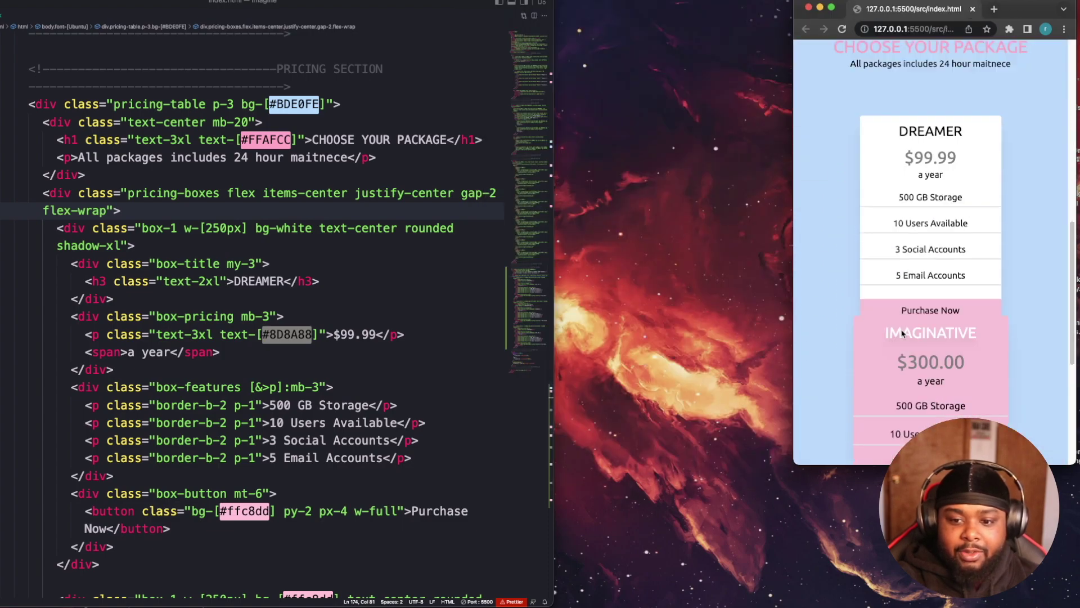
pyautogui.scroll(-2, 901, 334)
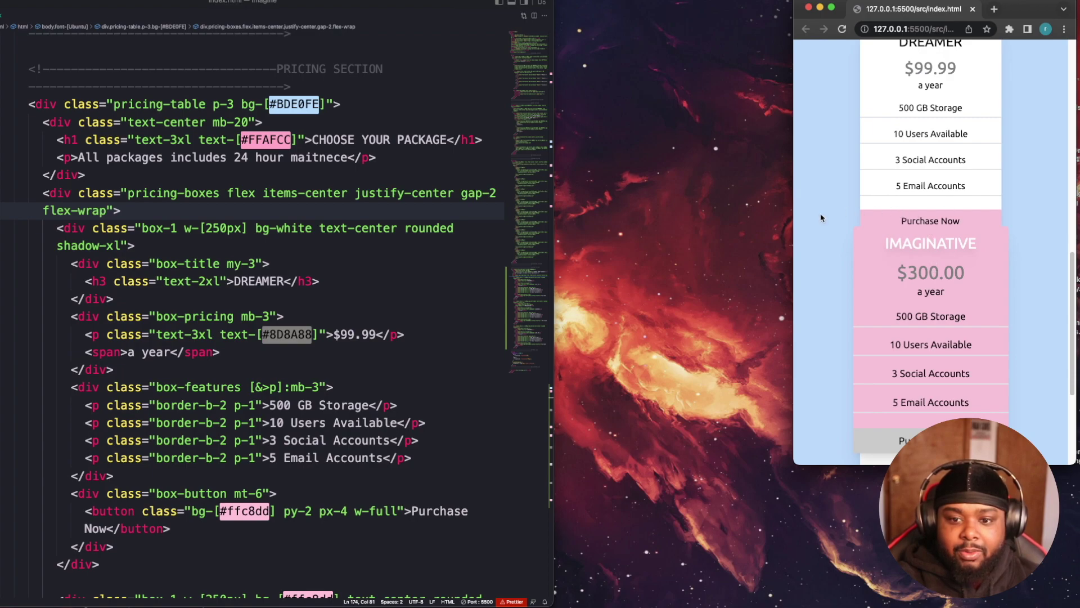
pyautogui.scroll(-1, 954, 253)
pyautogui.scroll(-3, 953, 253)
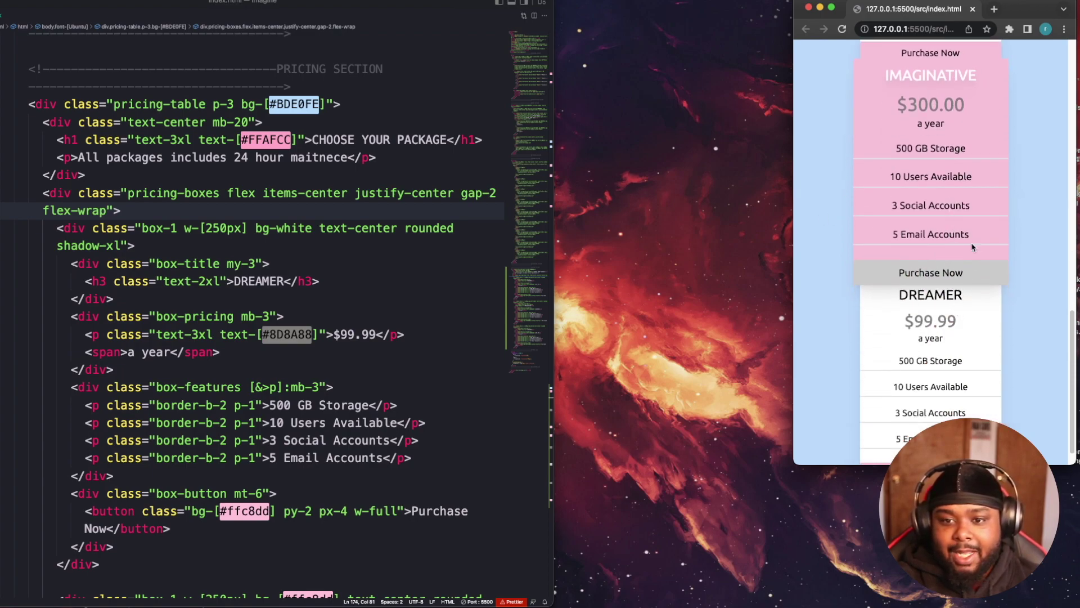
pyautogui.scroll(1, 972, 247)
pyautogui.scroll(1, 971, 205)
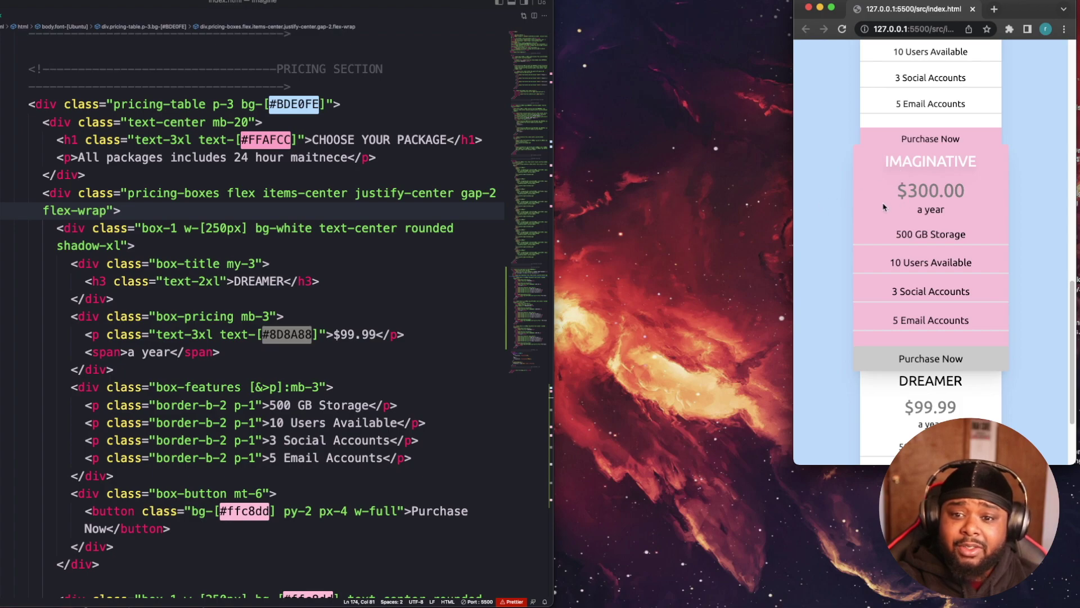
# Widen Chrome so the Dreamer, Imaginative and Dreamer cards sit side by side.
pyautogui.moveTo(792, 200); pyautogui.dragTo(463, 212)
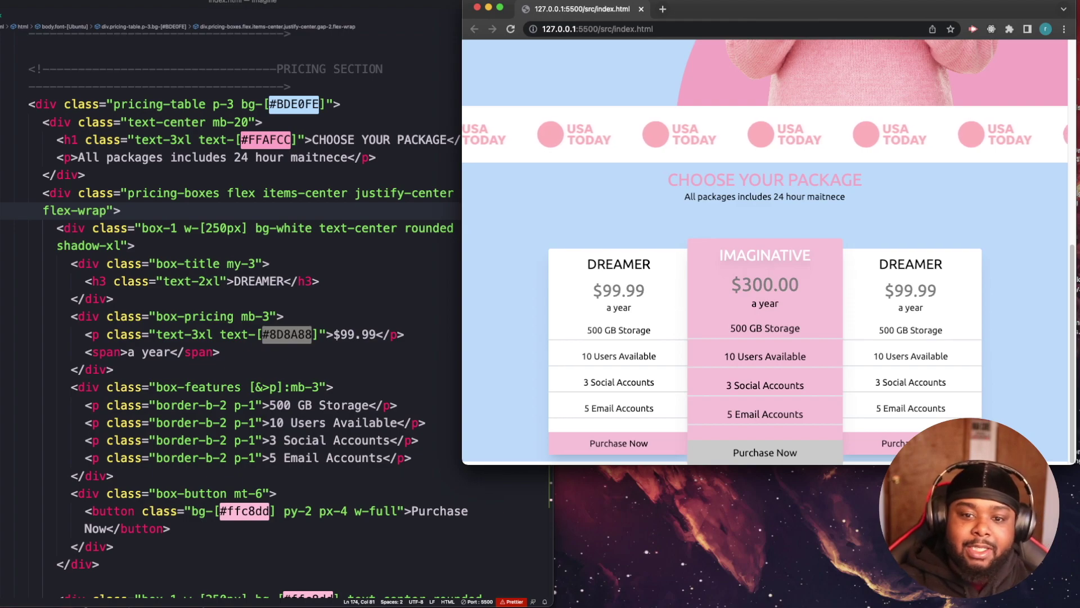
# Bring the OBS Studio recording window back to the front with Super+Tab.
pyautogui.press('super+Tab')
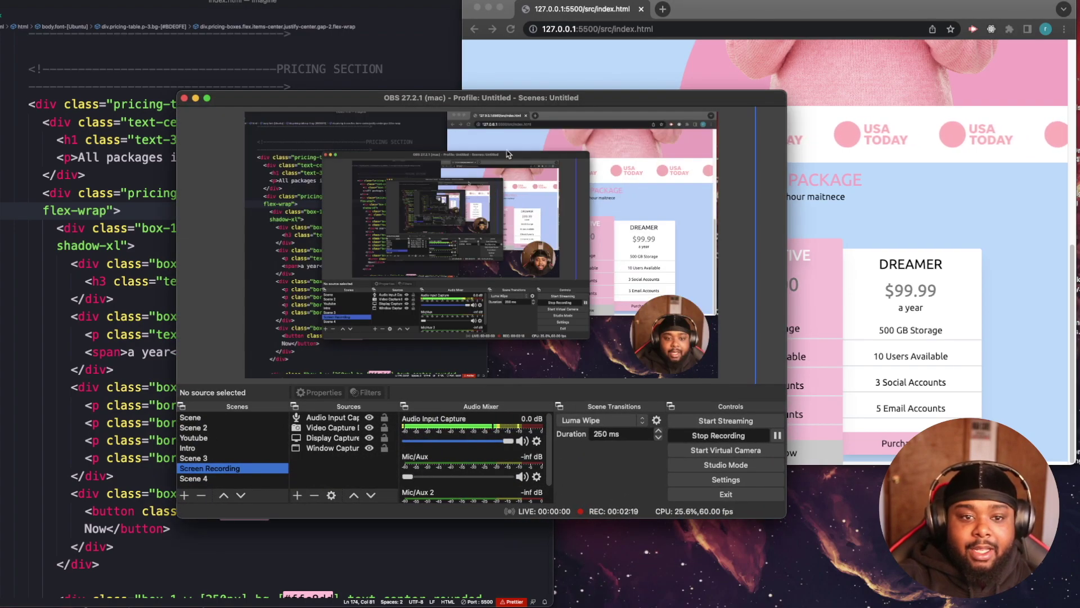